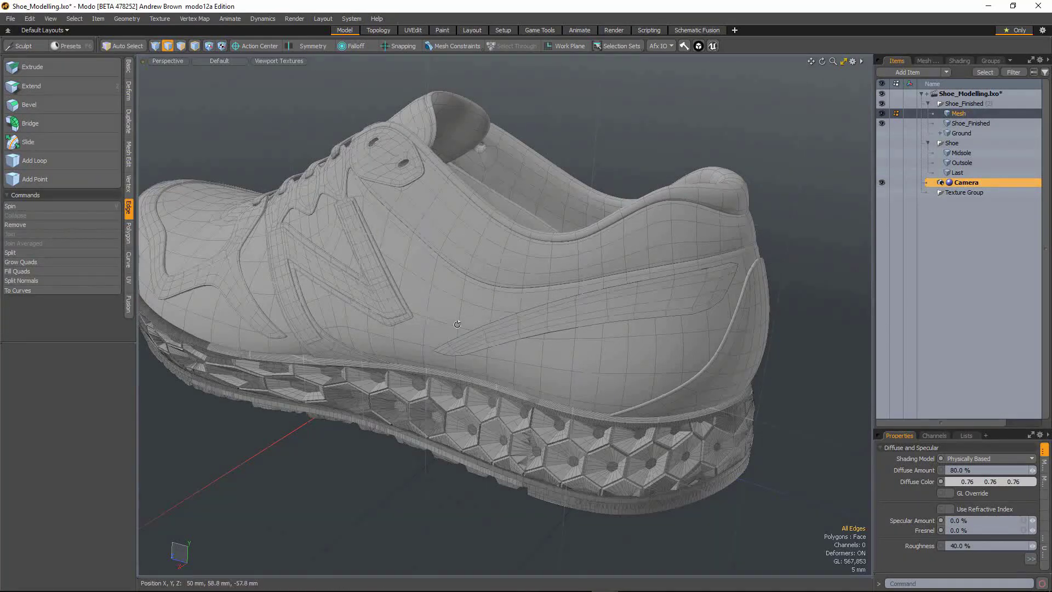
Step: Activate the edge Slide tool on the shoe mesh, examine its Linear and Radial mode options, and drop the tool
left_click_drag(459, 333, 451, 327, "alt+shift")
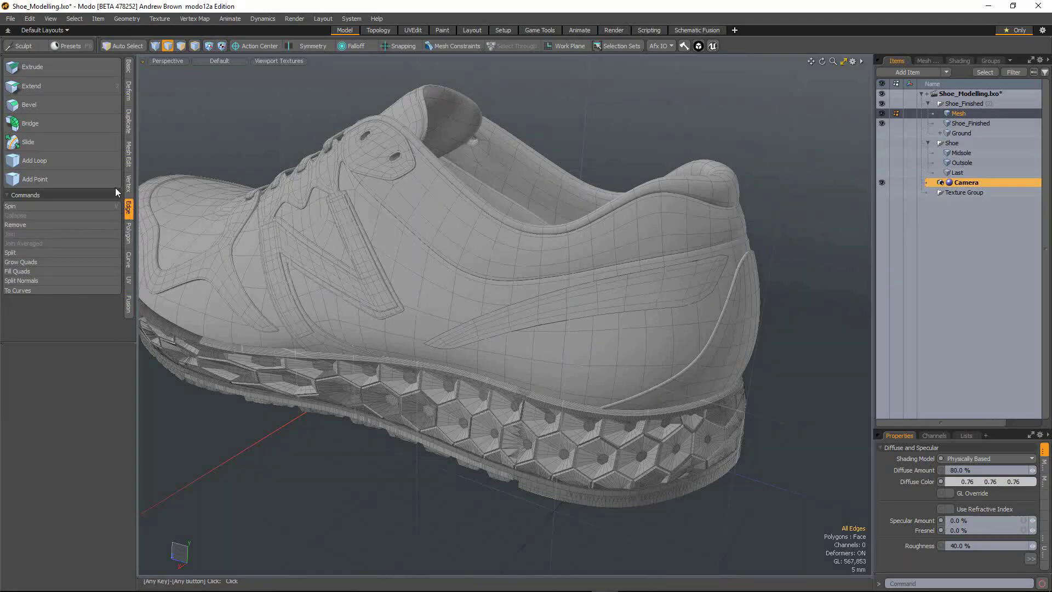
left_click(68, 143)
left_click_drag(439, 347, 427, 359, "alt+shift")
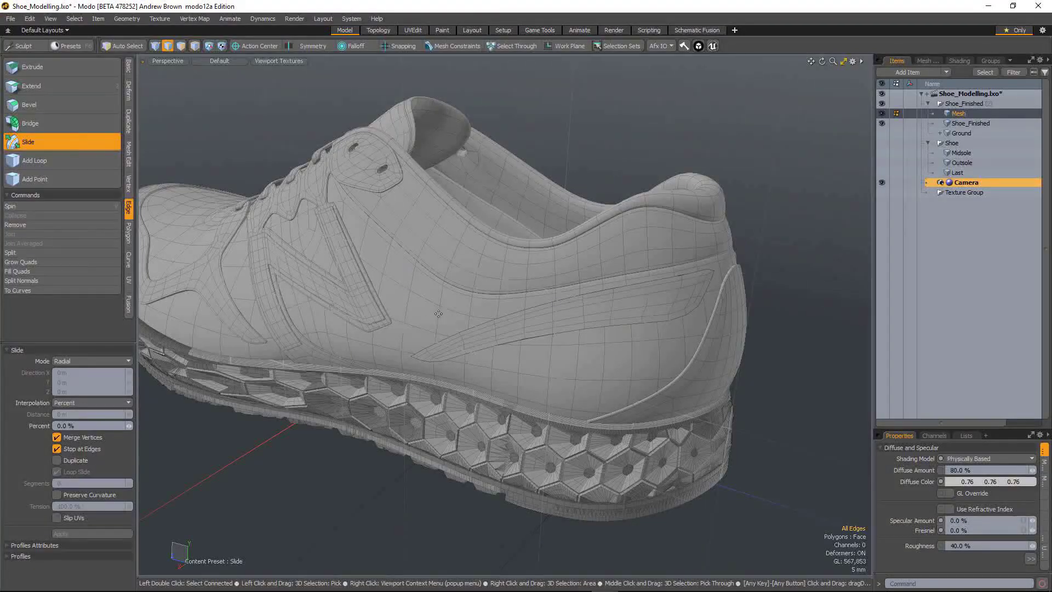
left_click(118, 363)
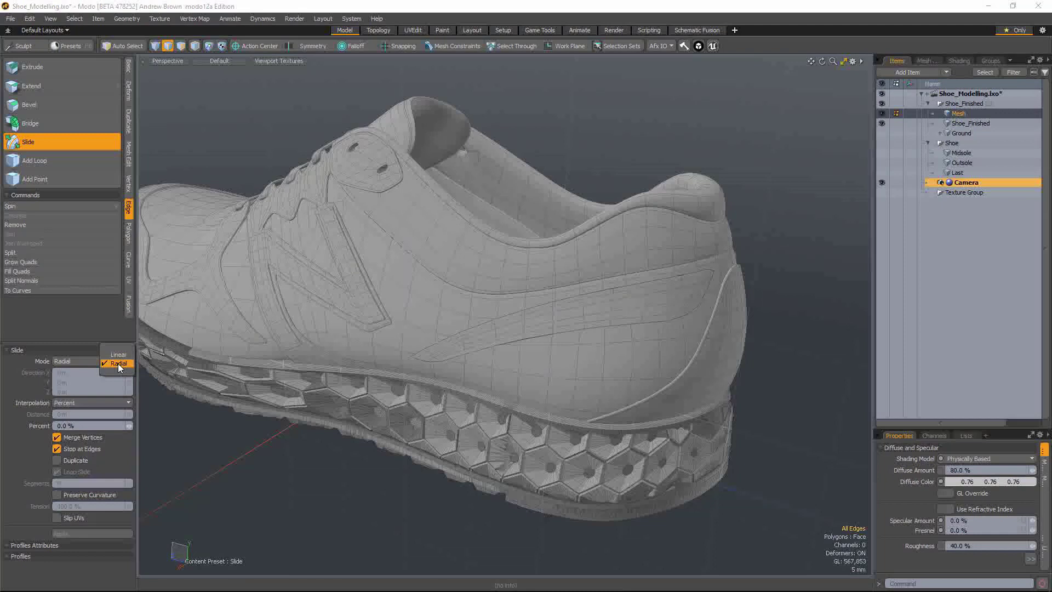
left_click(191, 428)
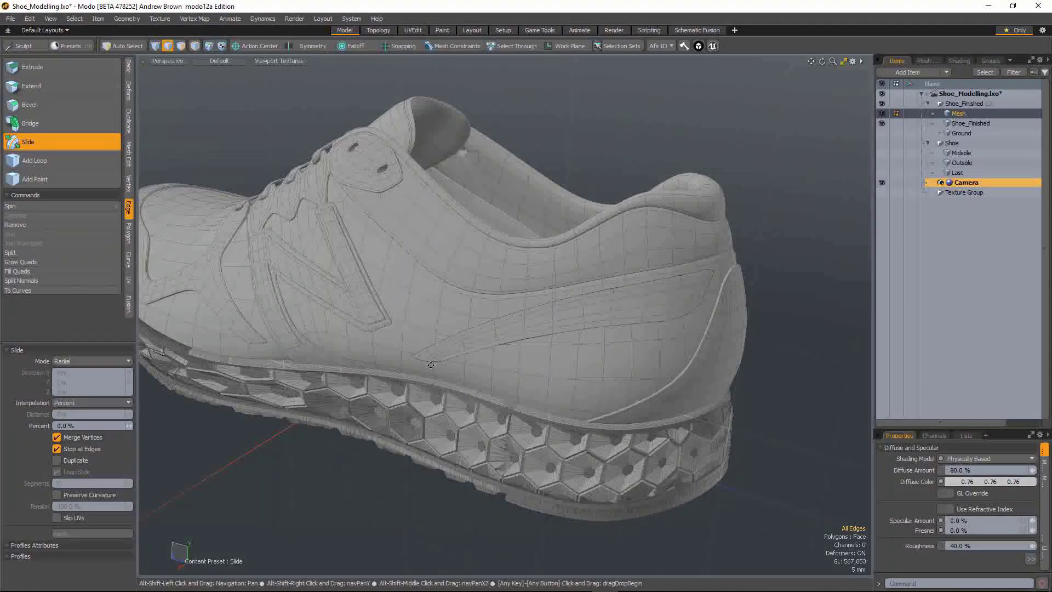
left_click_drag(392, 372, 395, 373, "alt+shift")
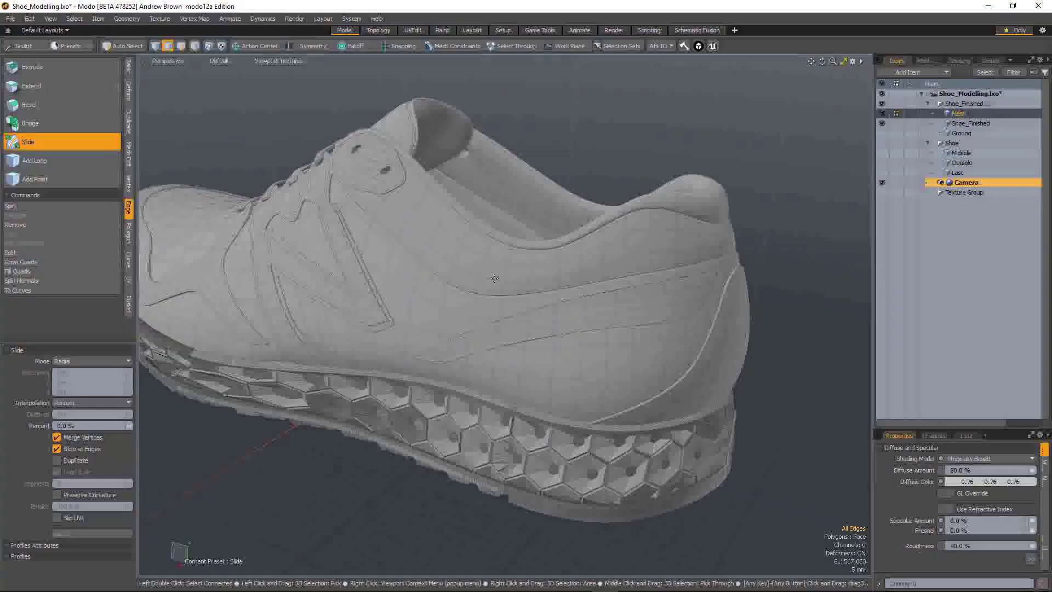
left_click_drag(494, 278, 502, 376, "alt")
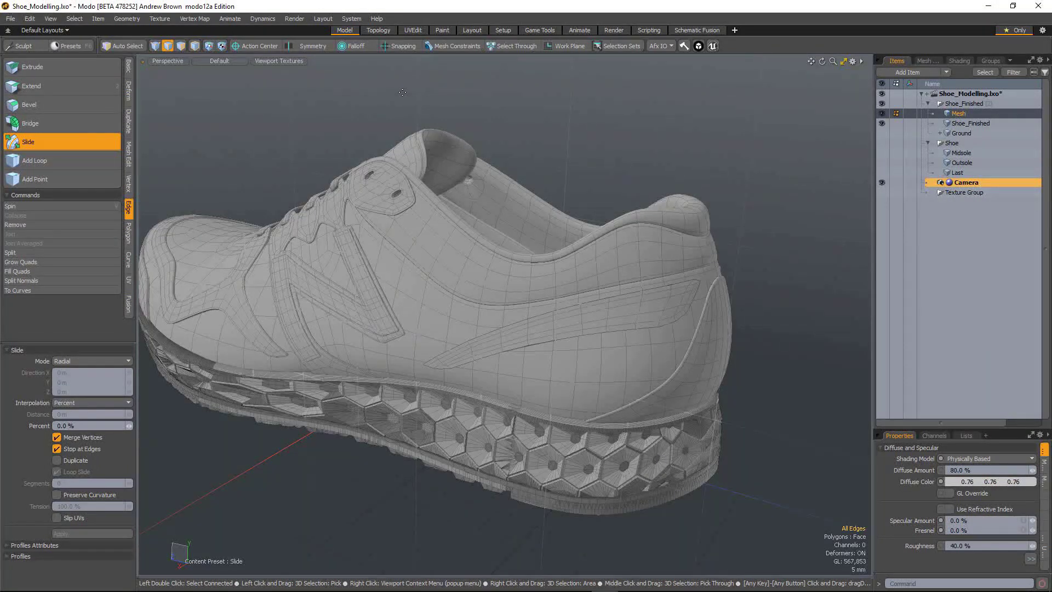
left_click_drag(460, 286, 478, 281, "alt+shift")
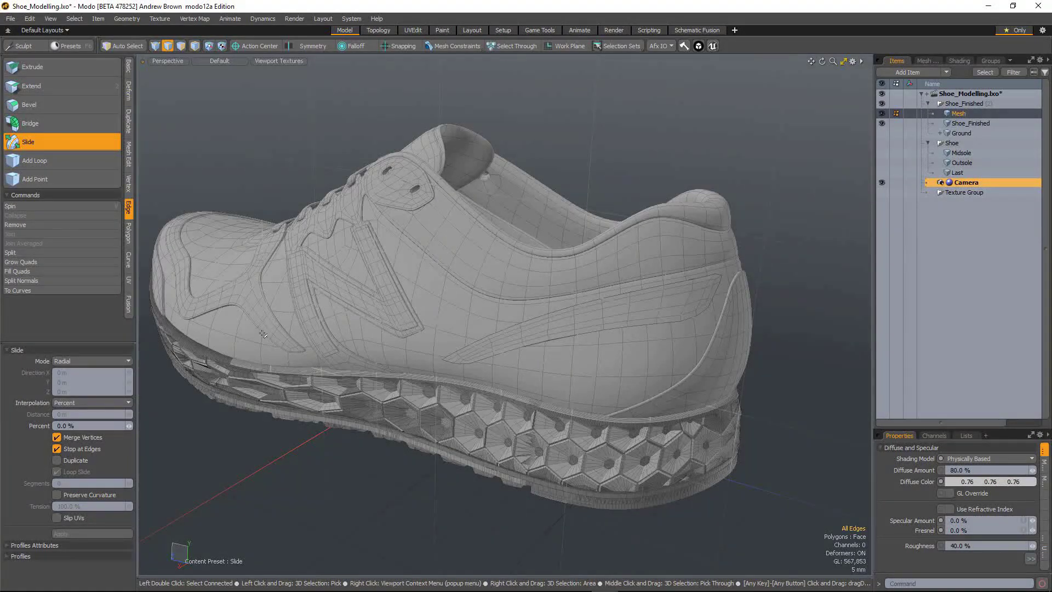
key("q")
Step: Slide the vertical edge loop across the side stripe panel slightly toward the heel in Radial mode
left_click_drag(527, 315, 496, 302, "alt+shift")
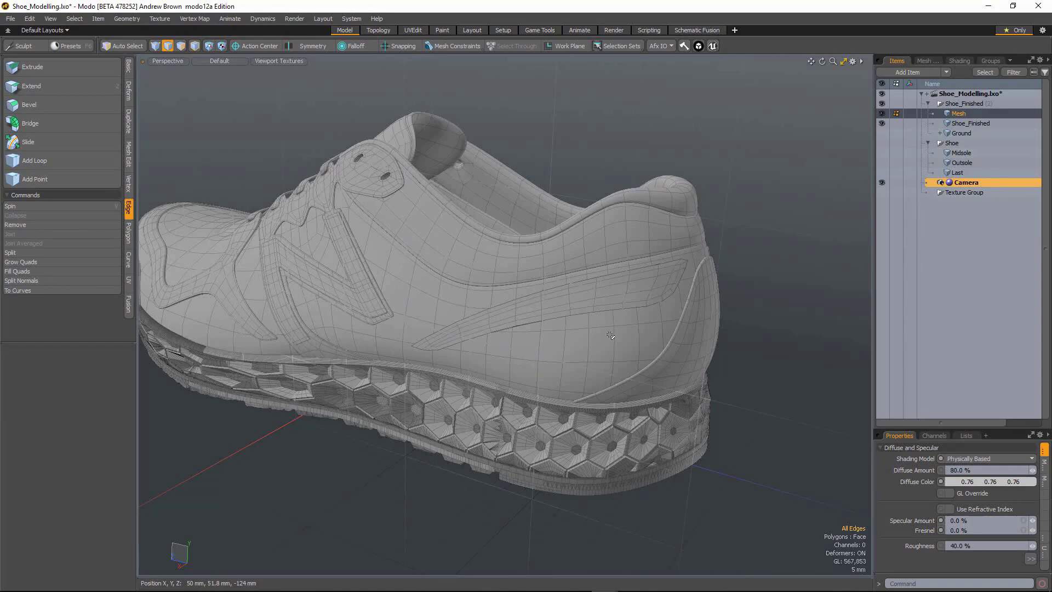
left_click_drag(709, 285, 767, 286, "ctrl+alt")
left_click_drag(523, 303, 426, 412, "alt+shift")
double_click(547, 304)
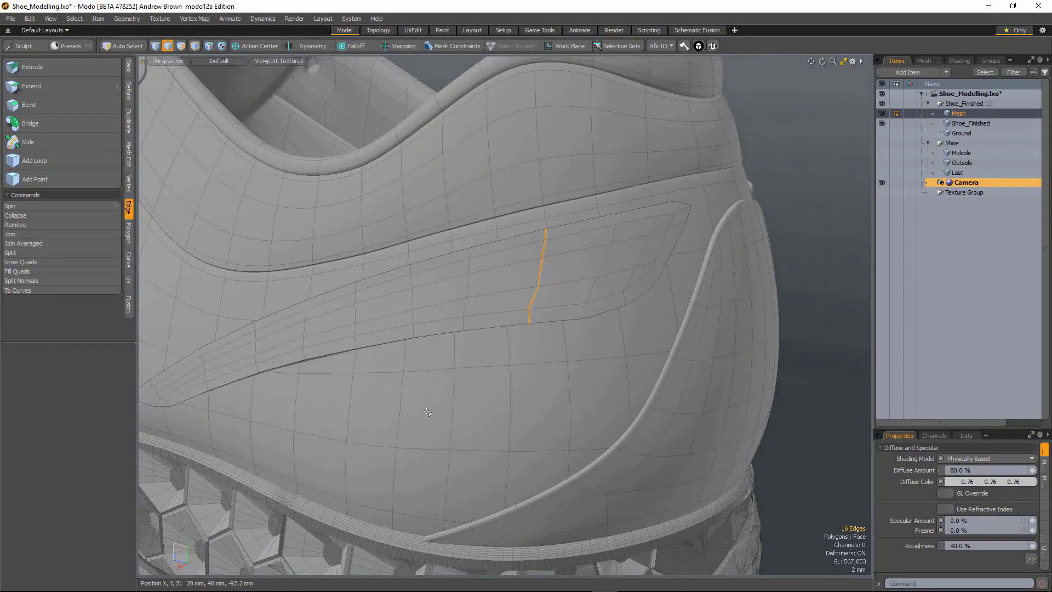
key("s")
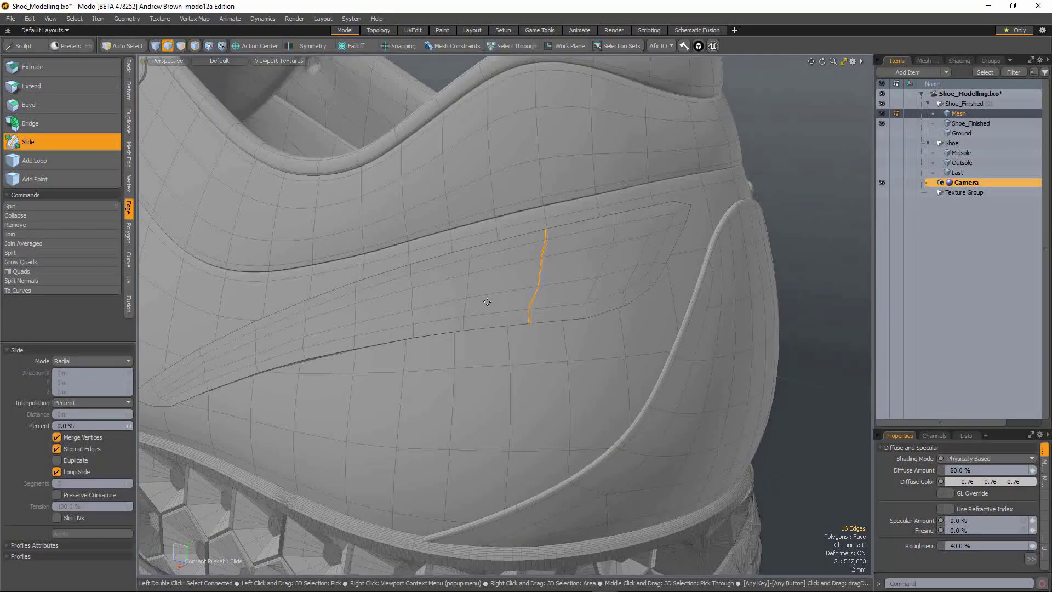
left_click_drag(488, 301, 478, 294)
key("space")
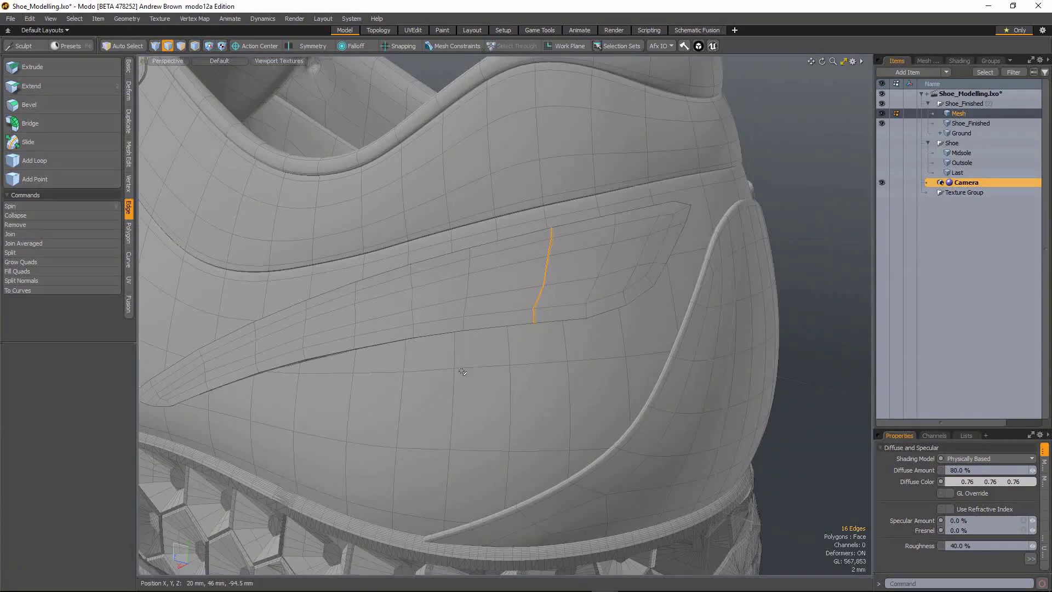
Step: Select a single vertex inside the side stripe panel and slide it linearly along its connected edge by about 3%
key("3")
key("1")
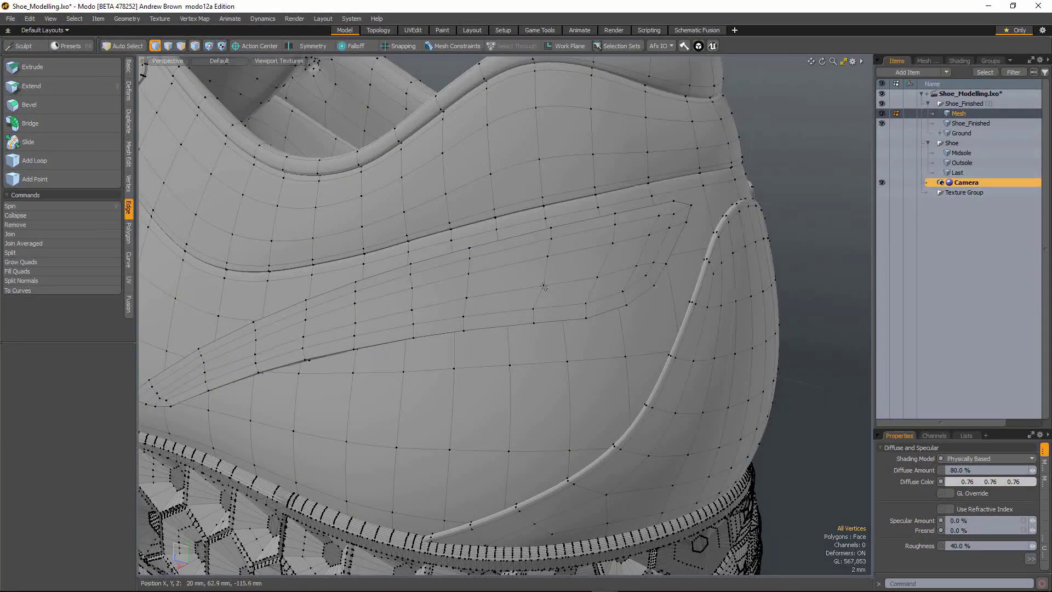
scroll(565, 362, "up", 3)
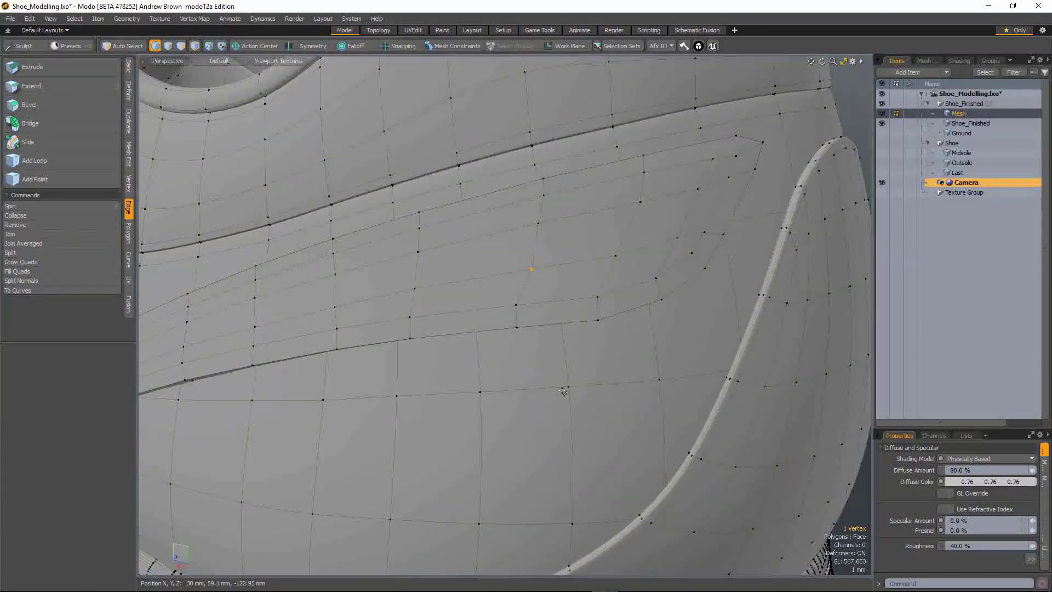
key("q")
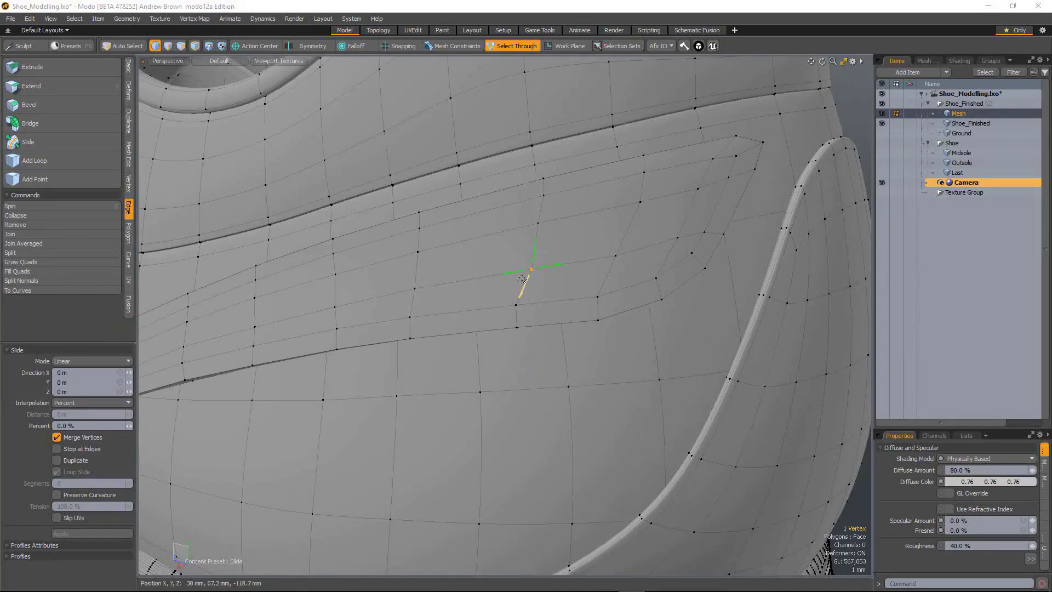
left_click_drag(544, 266, 601, 286, "ctrl+alt")
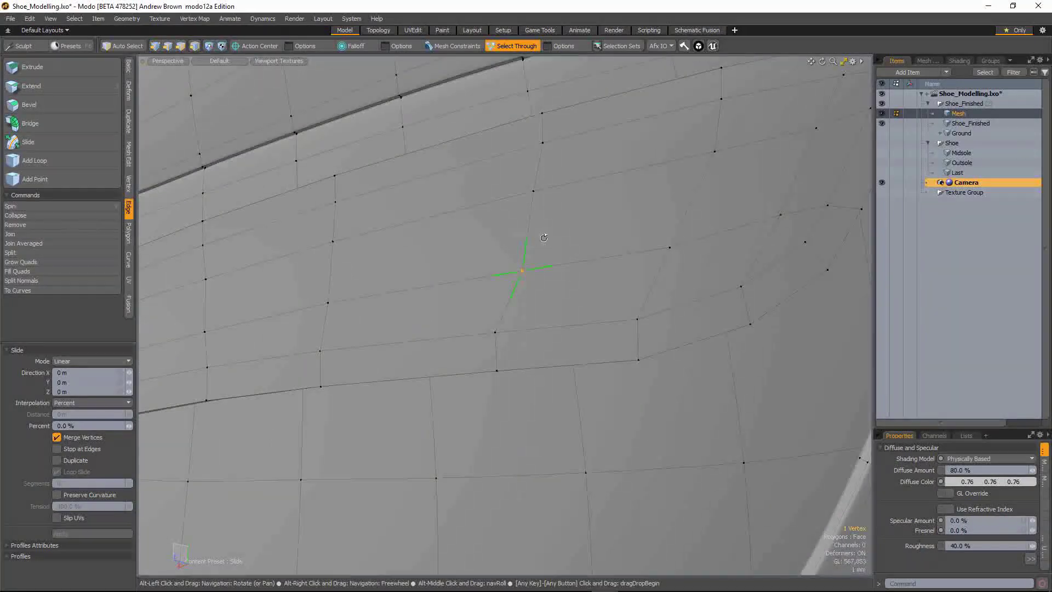
left_click_drag(544, 235, 465, 311, "alt")
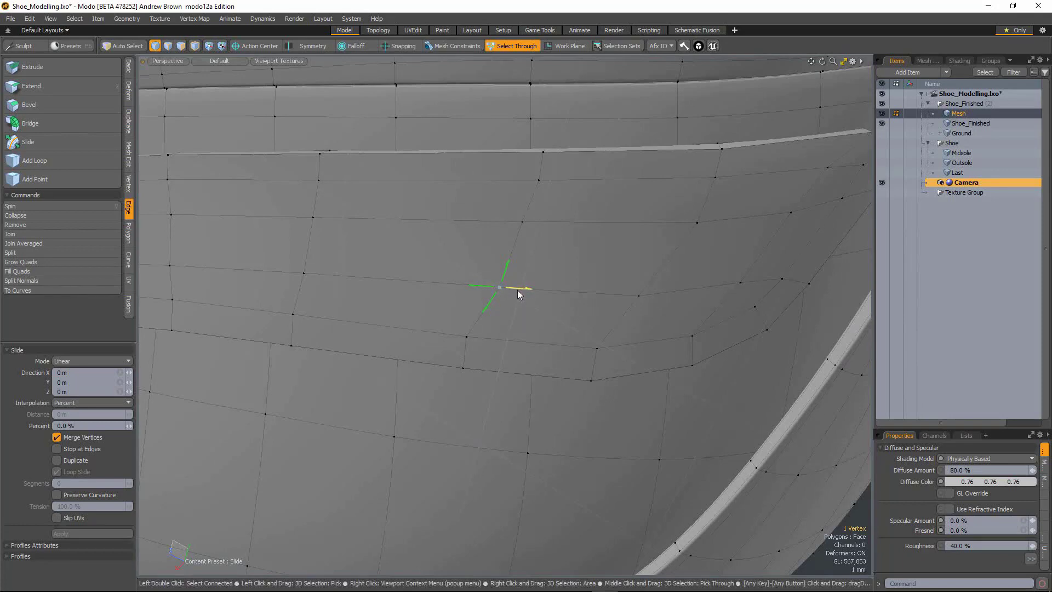
left_click(474, 286)
mouse_move(475, 286)
left_mouse_down()
mouse_move(386, 283)
mouse_move(477, 285)
left_mouse_up()
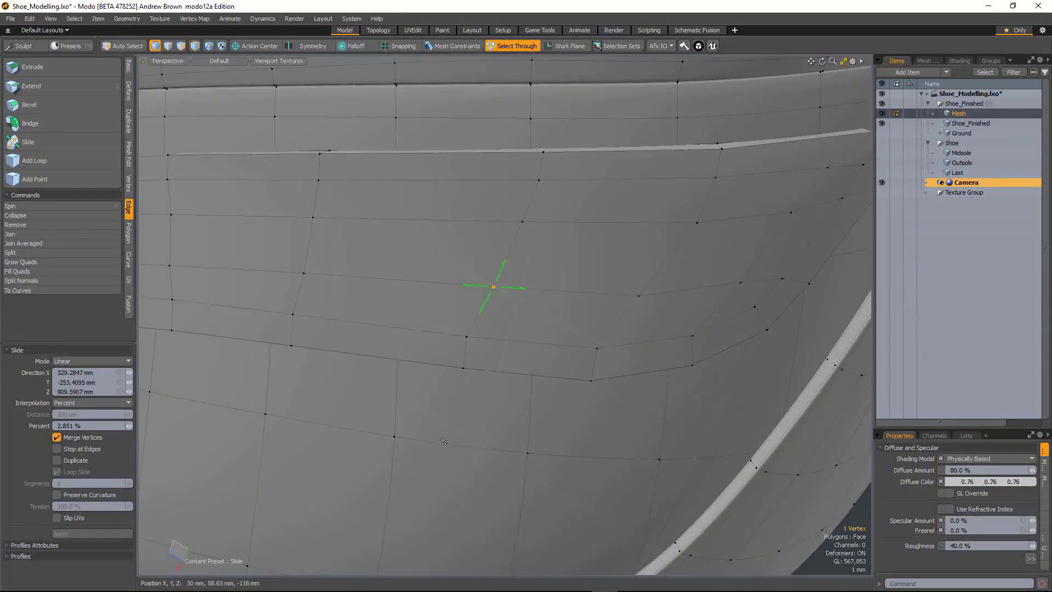
Step: Slide neighbouring vertices of the same stripe panel row individually along their connected edges
left_click_drag(499, 366, 470, 388, "alt")
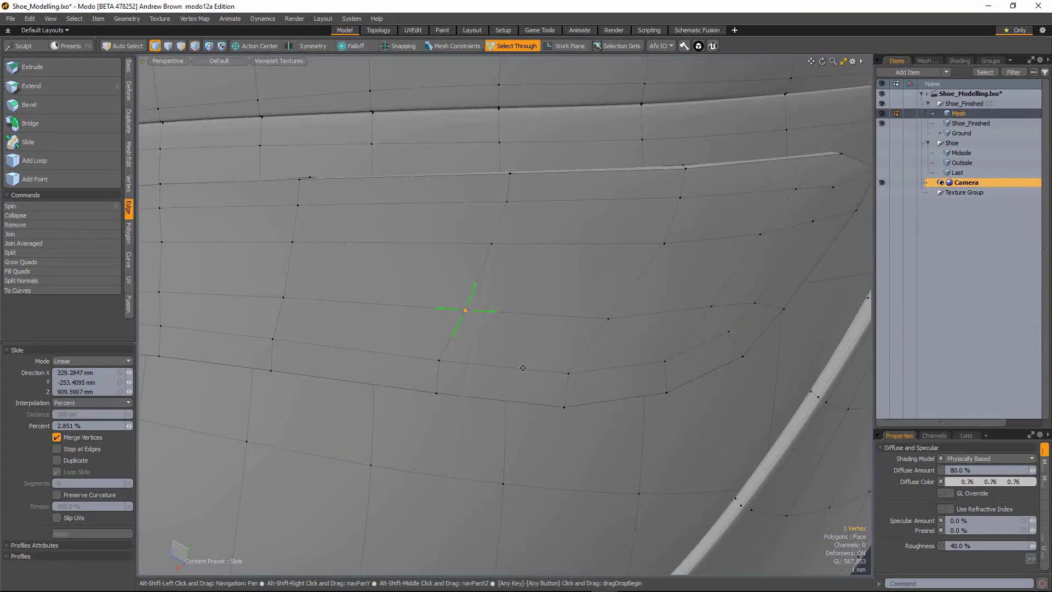
left_click_drag(522, 367, 524, 362, "alt+shift")
left_click(609, 313)
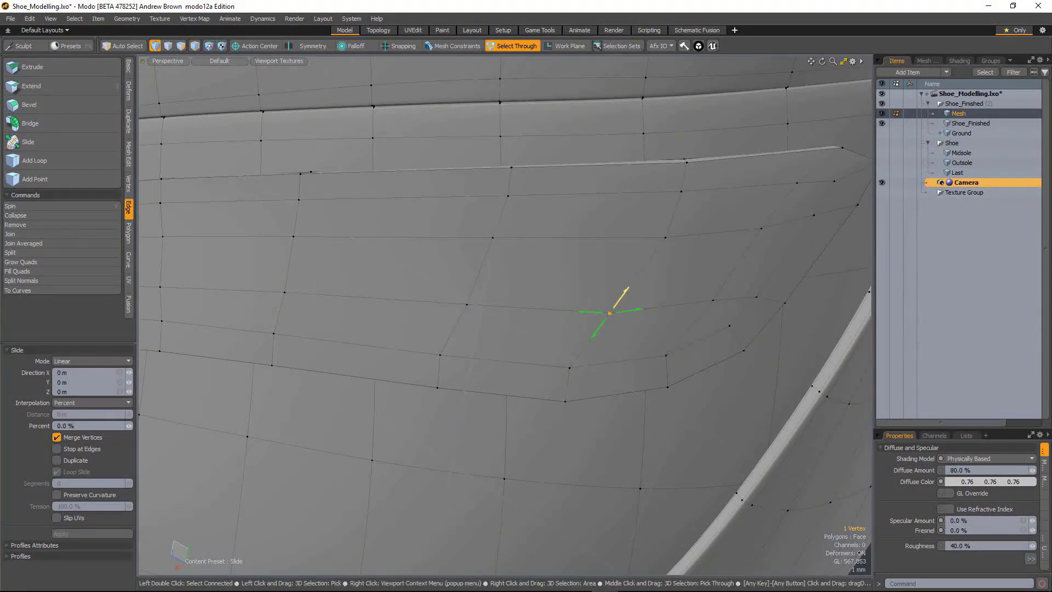
left_click_drag(623, 293, 625, 291)
left_click(284, 292)
left_click_drag(270, 291, 258, 292)
left_click_drag(362, 323, 470, 329, "alt")
left_click(321, 322)
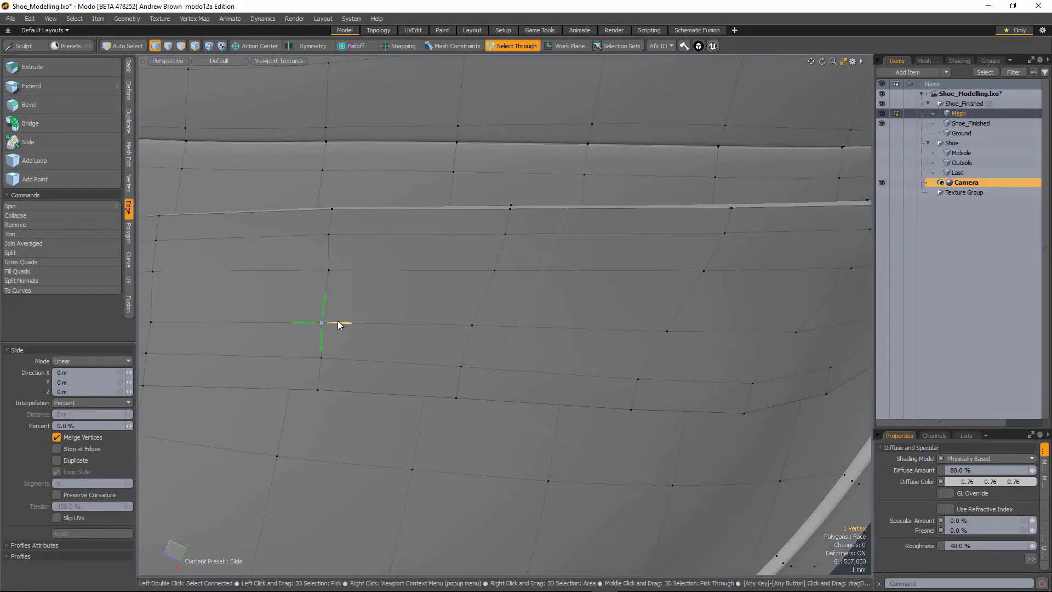
left_click_drag(338, 323, 464, 350)
Step: Try sliding a vertex in the row above along its edge, undo that slide, and drop the tool
left_click(469, 278)
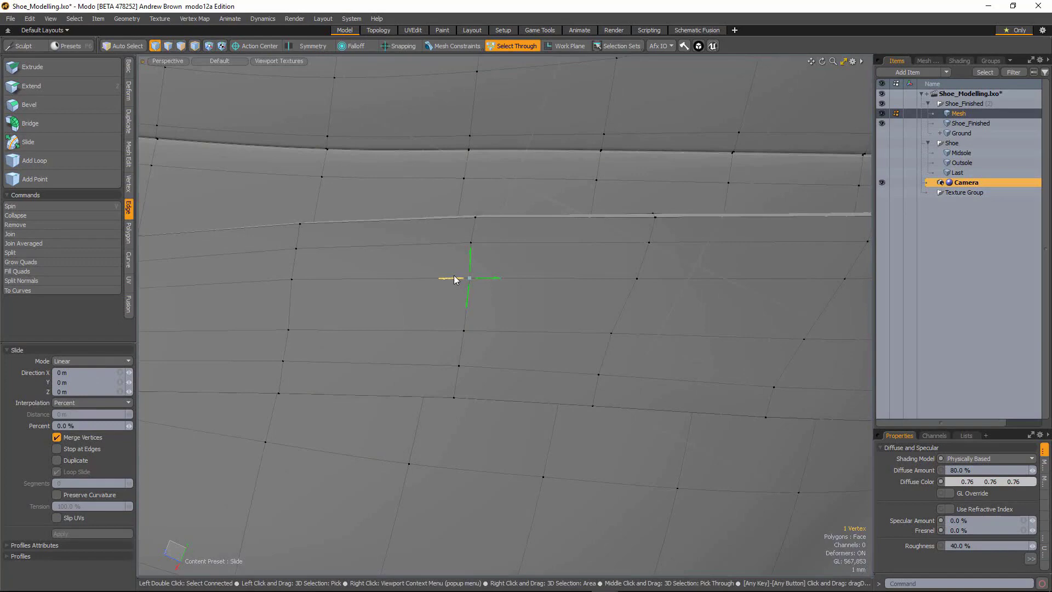
left_click_drag(454, 278, 468, 500)
left_click_drag(558, 364, 481, 299, "alt")
key("ctrl+z")
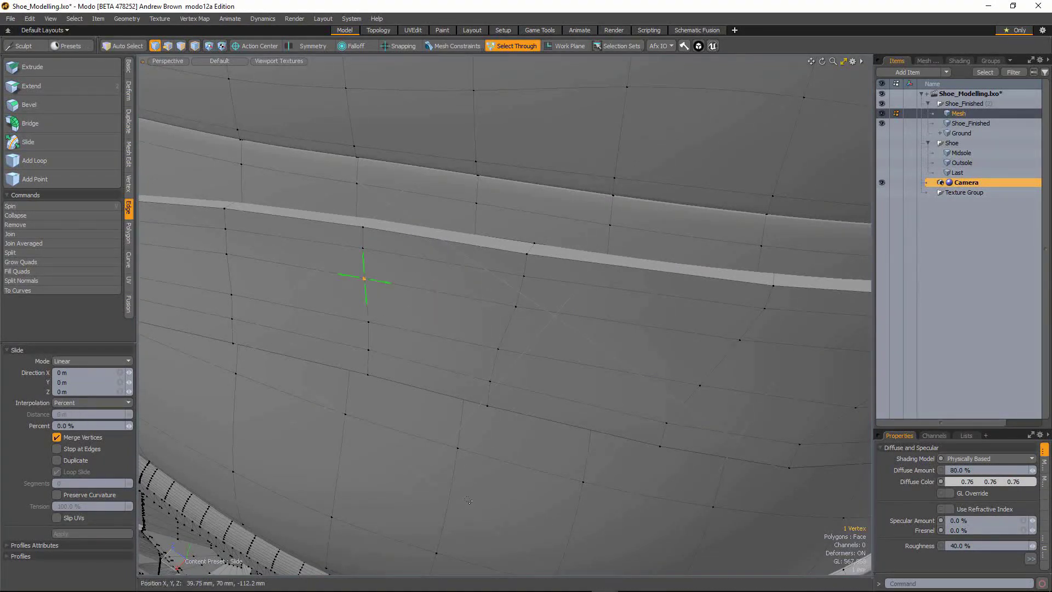
key("space")
Step: Enable Stop at Edges and slide the vertex below the stripe's upper lip up along its edge
left_click(527, 253)
left_click_drag(528, 253, 485, 347, "alt")
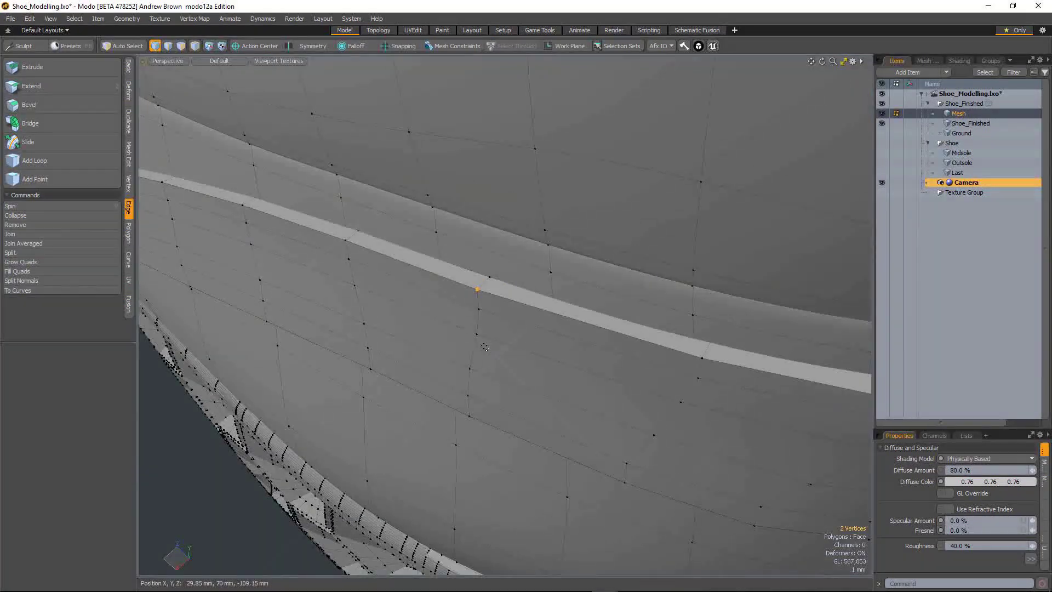
key("shift+s")
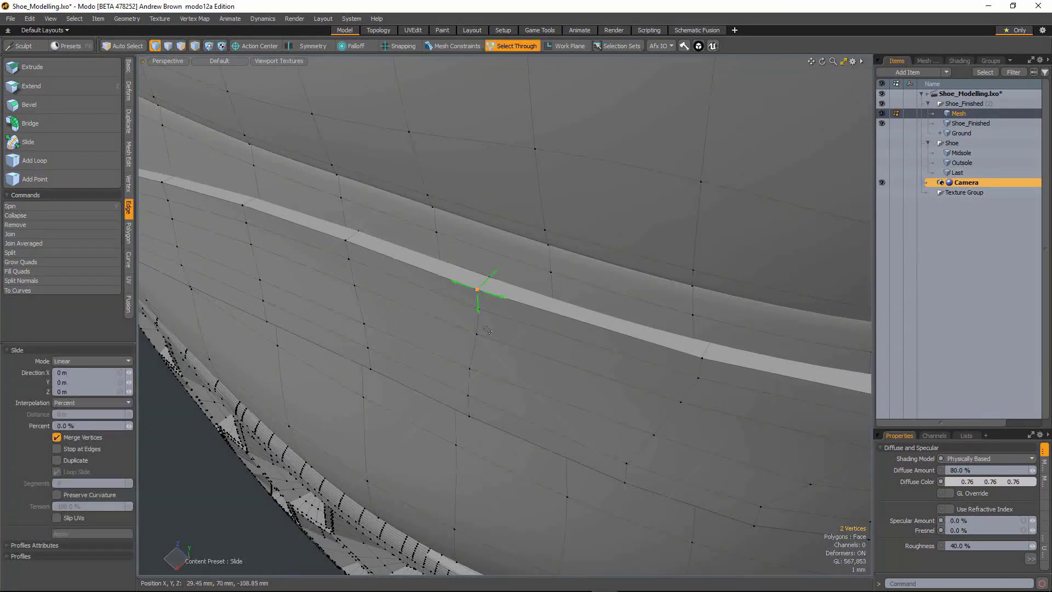
left_click_drag(512, 303, 468, 242, "alt")
left_click_drag(431, 361, 554, 393, "ctrl+alt")
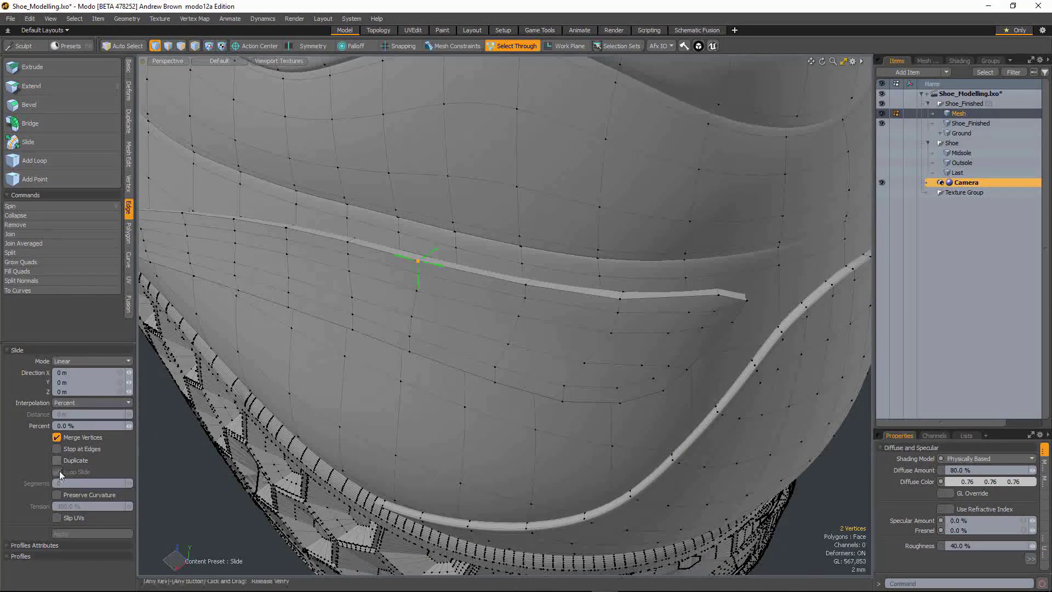
left_click_drag(419, 284, 493, 274, "ctrl+alt")
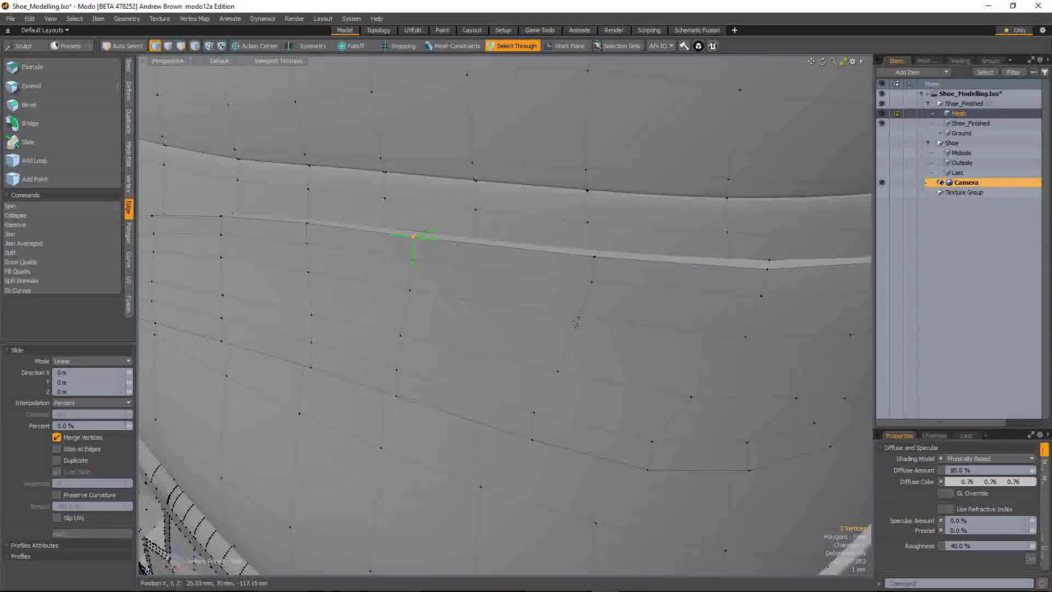
left_click(578, 317)
left_click(60, 450)
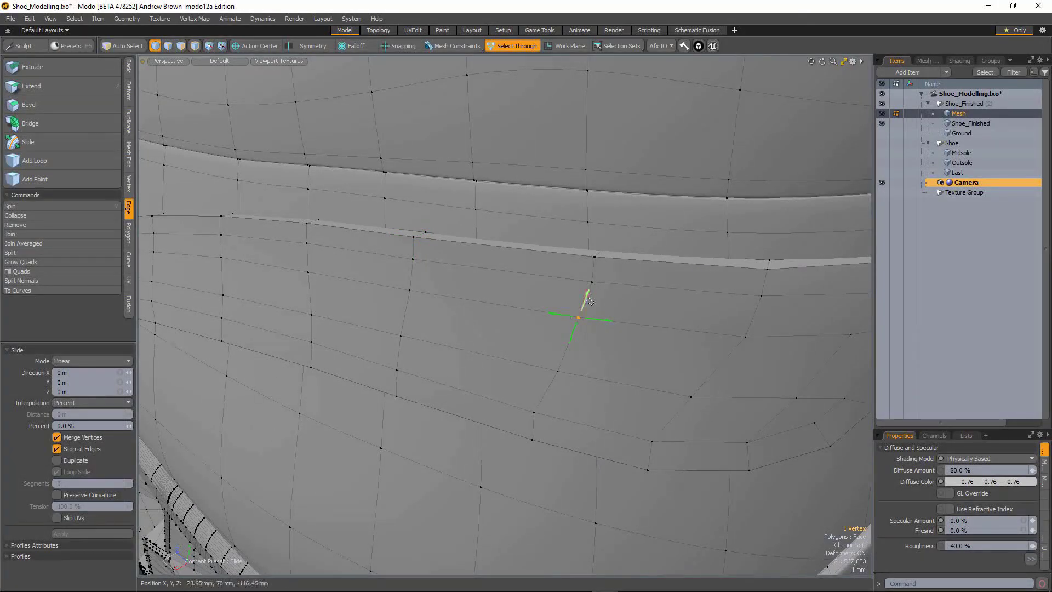
mouse_move(586, 301)
left_mouse_down()
mouse_move(598, 254)
mouse_move(588, 289)
left_mouse_up()
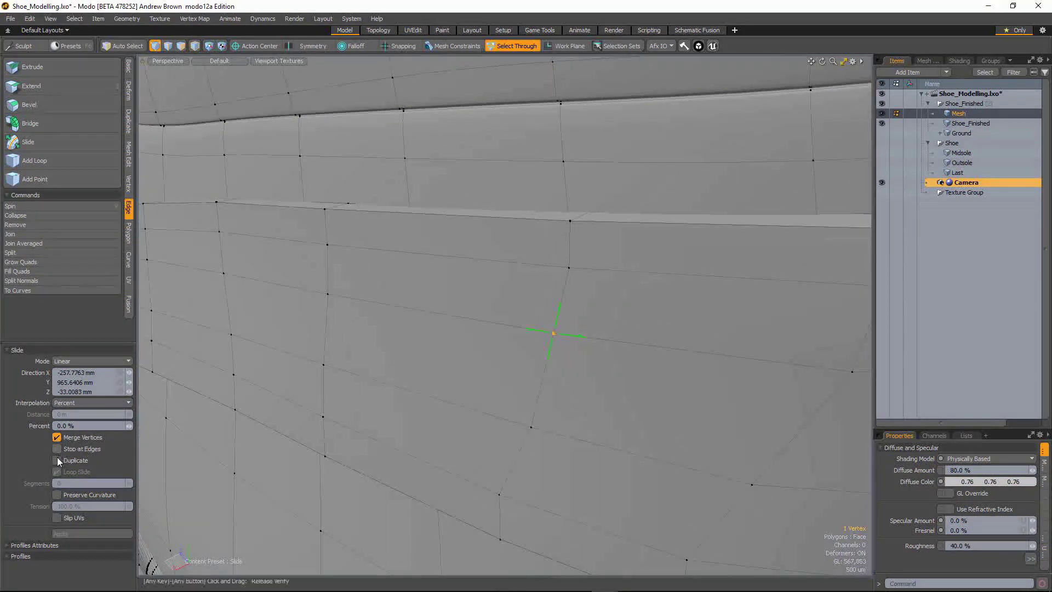
Step: Try sliding a duplicate of the vertex about 53% up its edge with Duplicate enabled, and undo it
left_click(57, 459)
left_click_drag(559, 307, 568, 272)
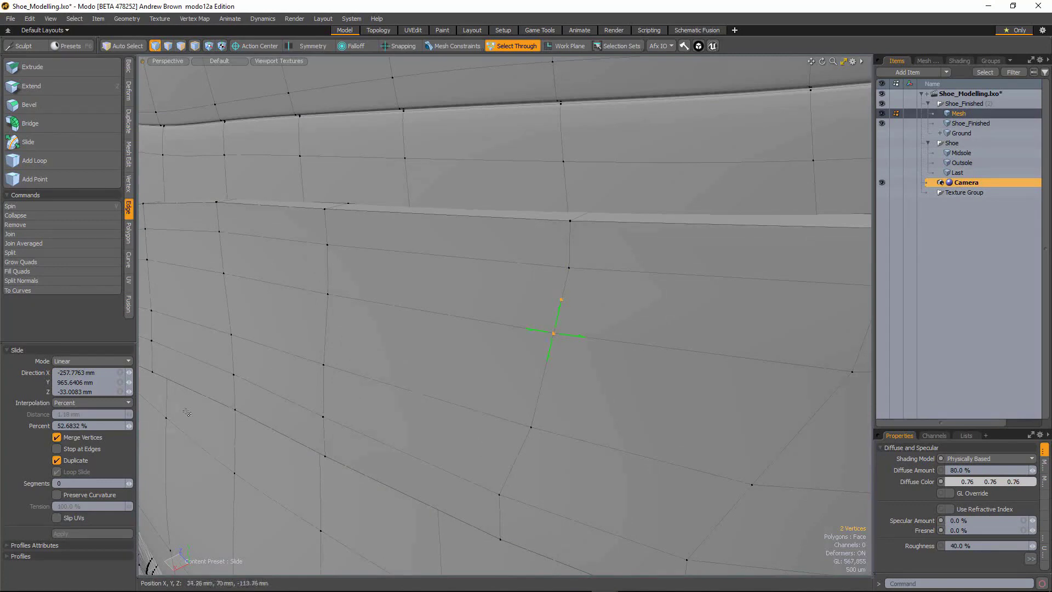
key("ctrl+z")
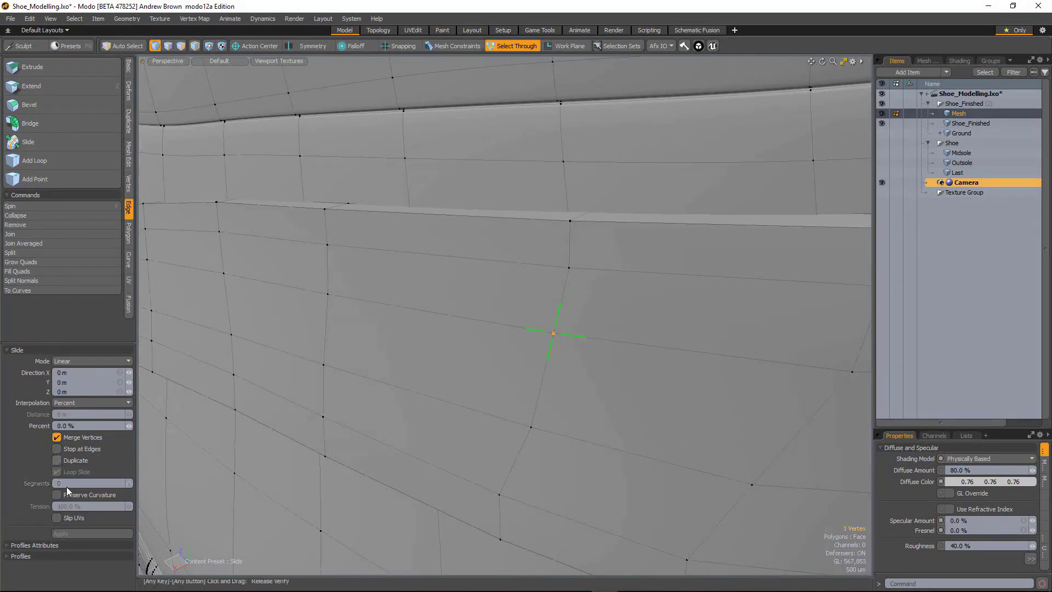
Step: Enable Preserve Curvature and slide the vertex on the stripe's upper lip along the lip edge to about -0.7%
mouse_move(495, 359)
left_mouse_down("alt")
mouse_move(413, 387)
mouse_move(500, 374)
left_mouse_up("alt")
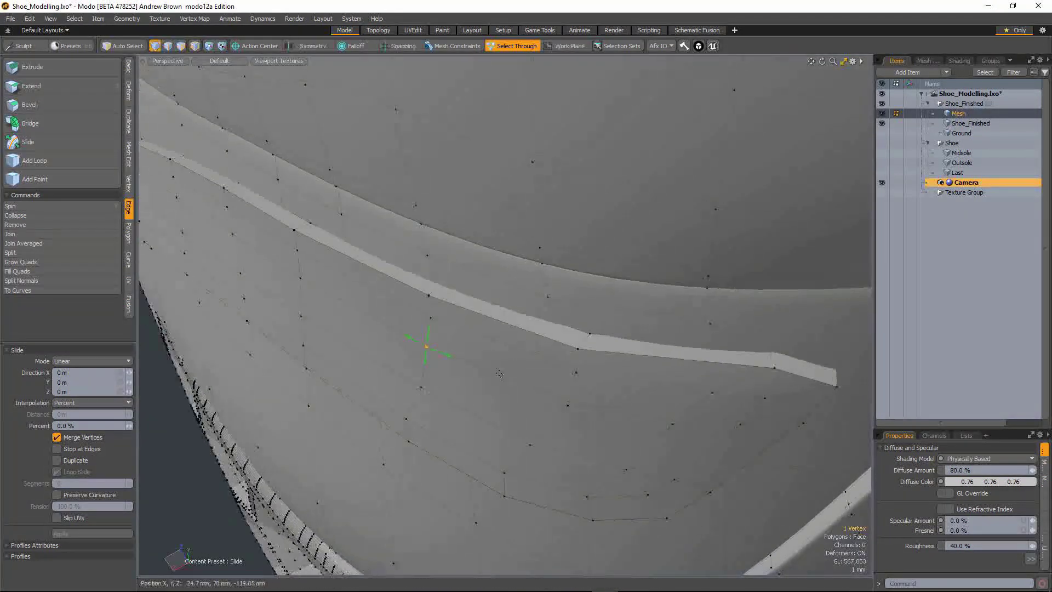
left_click(577, 348)
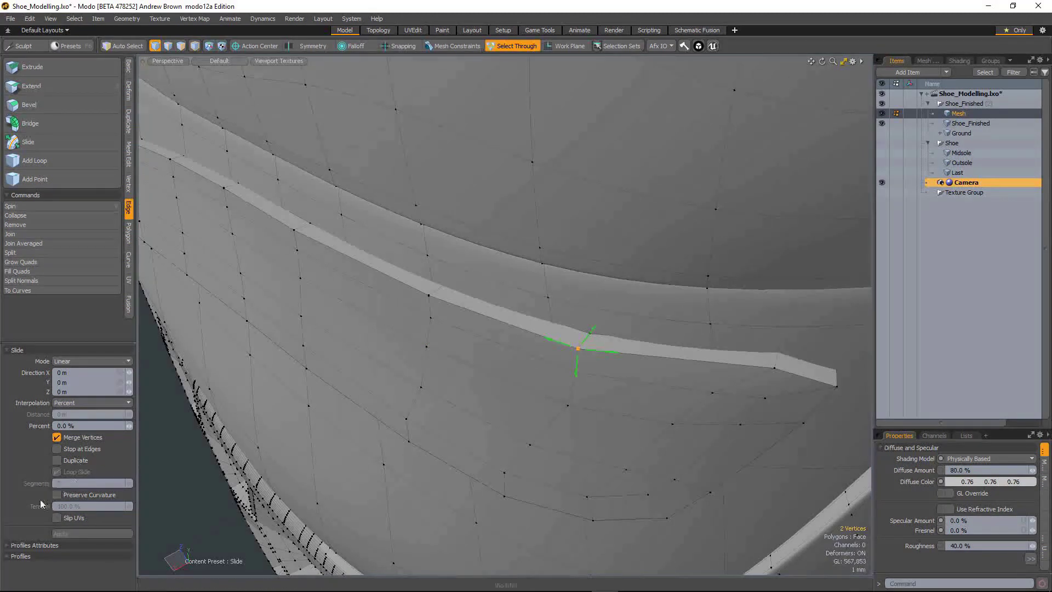
left_click(57, 495)
left_click_drag(567, 353, 482, 269, "ctrl+alt")
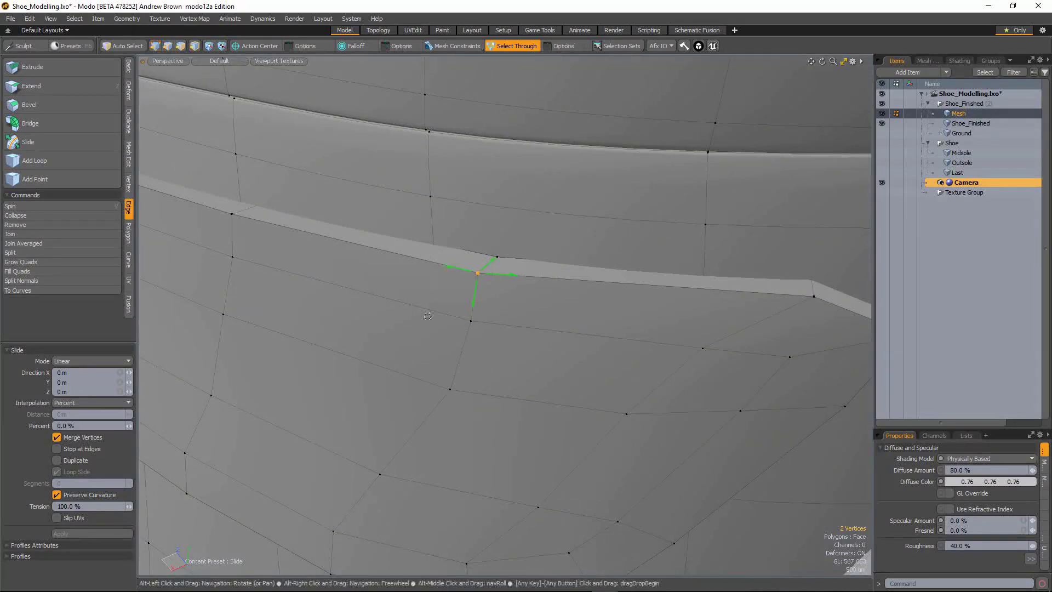
left_click_drag(428, 315, 425, 329, "alt")
left_click_drag(450, 294, 478, 301)
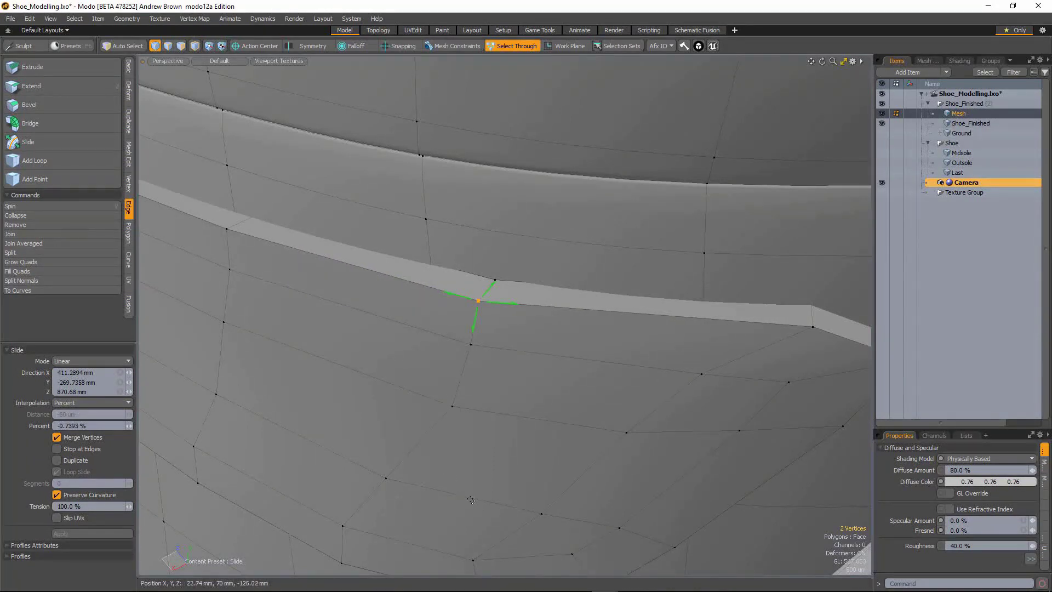
Step: Select four adjacent vertices in one row of the stripe panel and slide them together with Preserve Curvature enabled
scroll(498, 396, "down", 6)
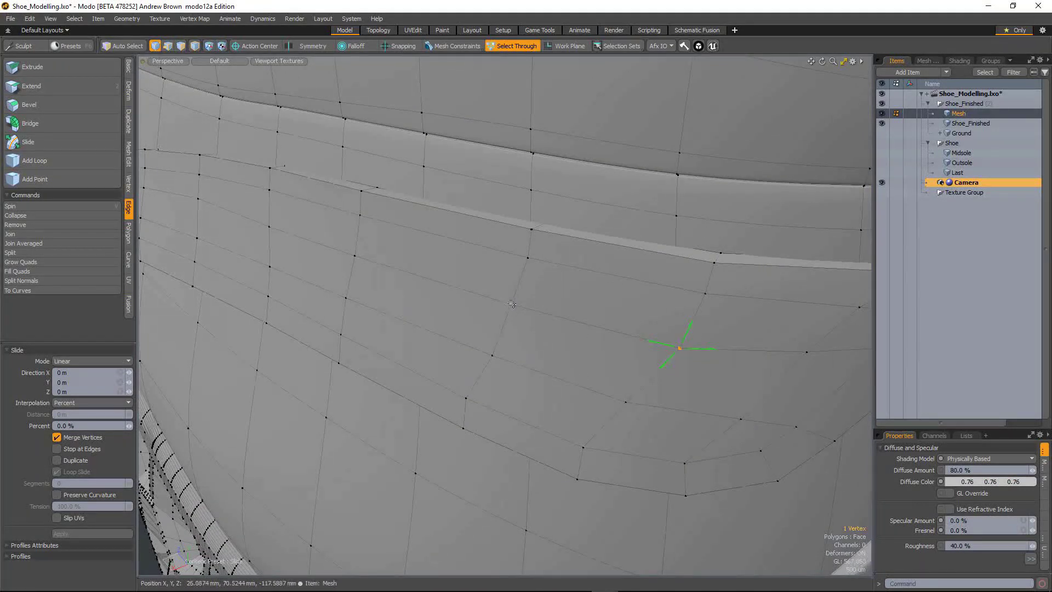
left_click(351, 280, "shift")
left_click(353, 255, "shift")
left_click(269, 226, "shift")
left_click_drag(463, 419, 477, 333, "alt")
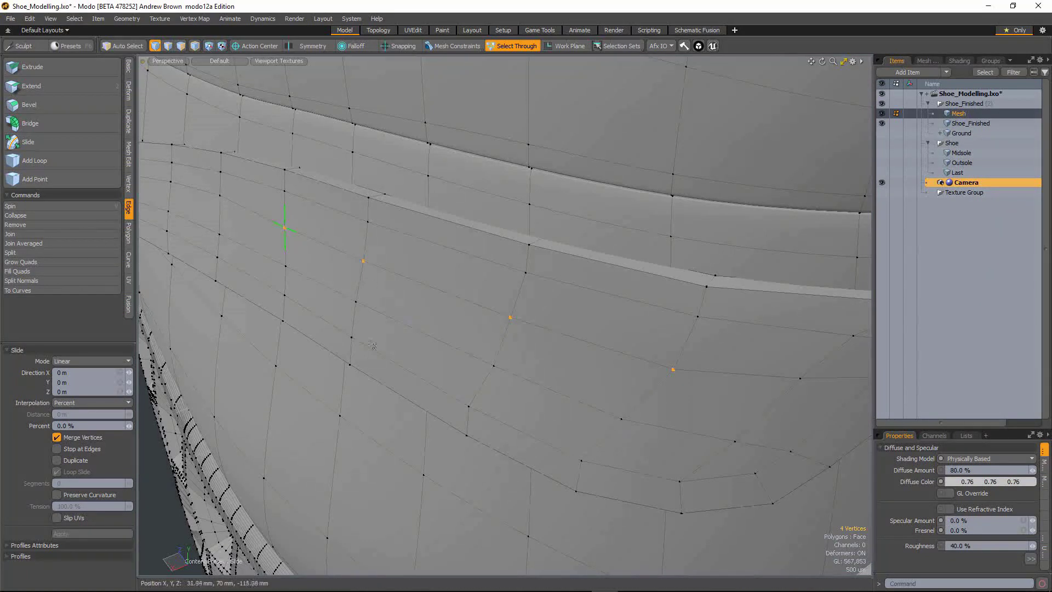
left_click_drag(358, 305, 320, 277, "alt")
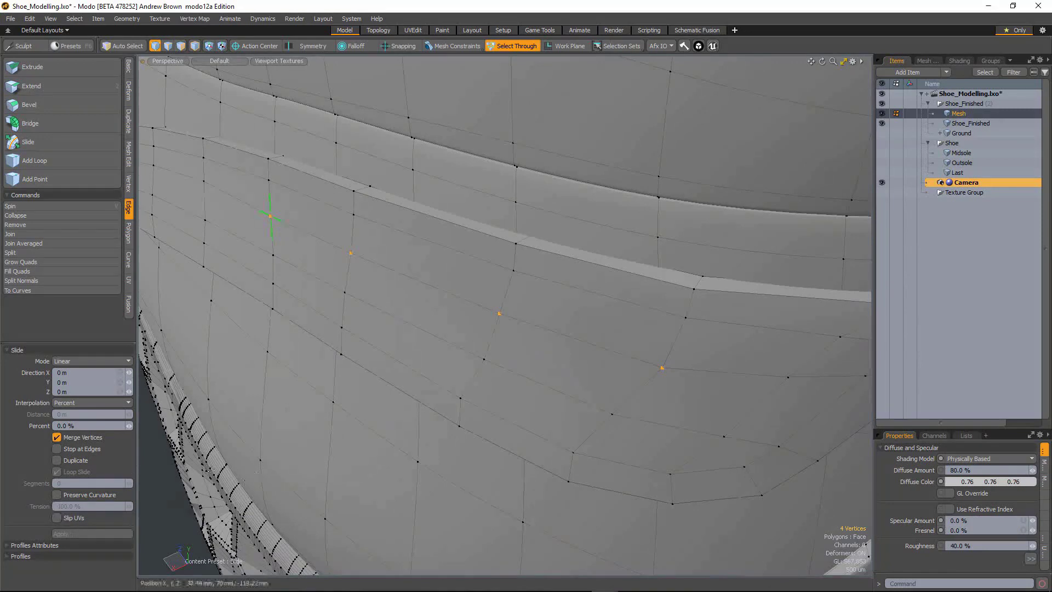
left_click(57, 495)
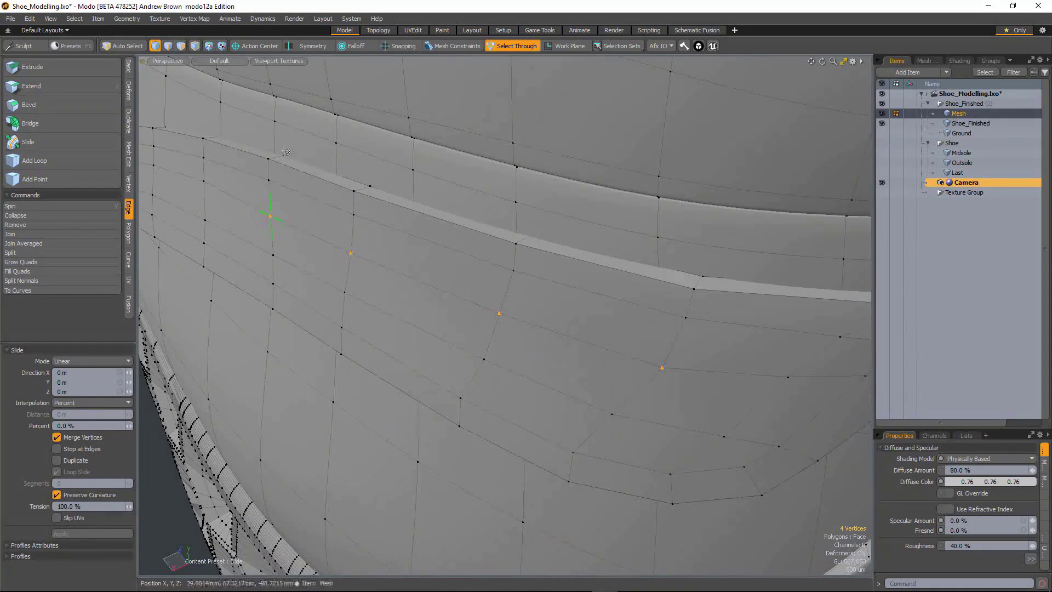
mouse_move(254, 218)
left_mouse_down("alt")
mouse_move(244, 215)
mouse_move(258, 223)
mouse_move(260, 200)
left_mouse_up("alt")
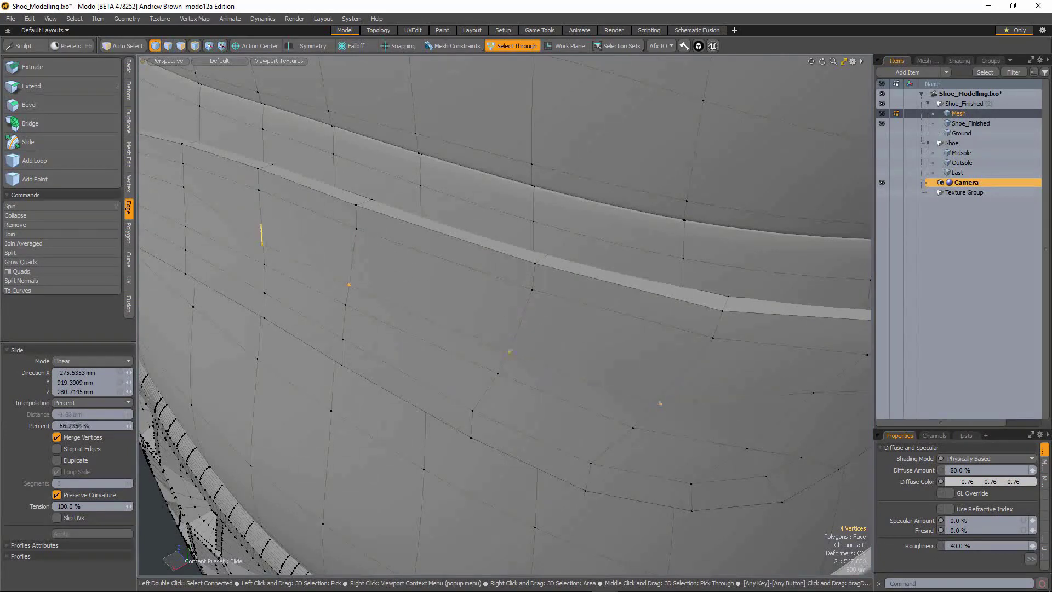
mouse_move(262, 246)
left_mouse_down()
mouse_move(260, 207)
mouse_move(261, 243)
left_mouse_up()
left_click_drag(260, 205, 259, 202)
left_click_drag(259, 203, 284, 243, "alt")
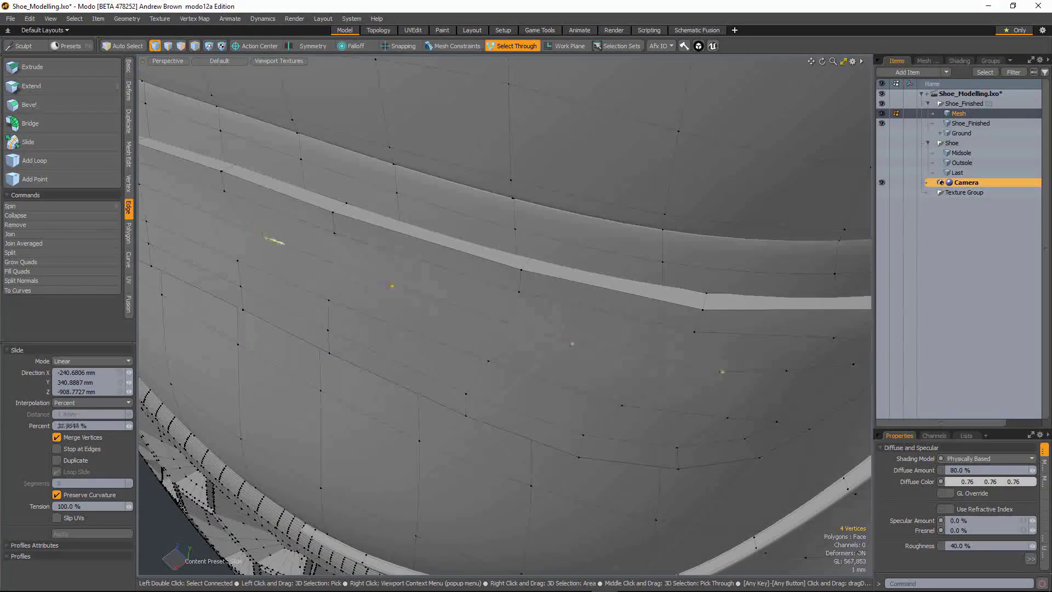